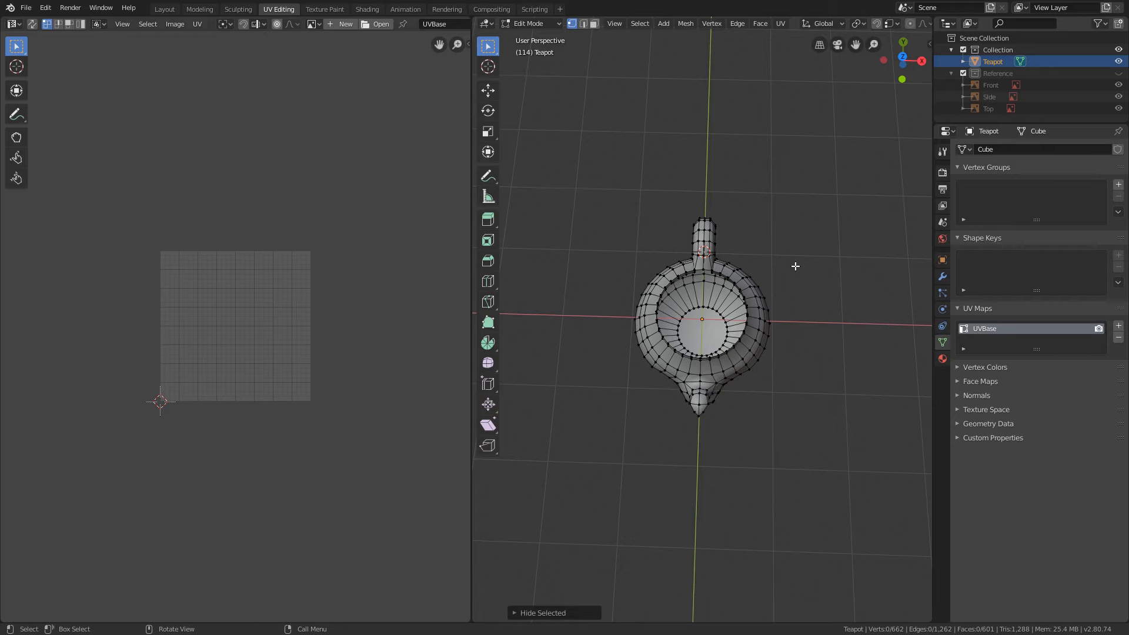
Step: In a wireframe top view, select the teapot body's lengthwise center edge loop from handle to spout and mark it as a seam
key("KP_7")
scroll(835, 27, "down", 5)
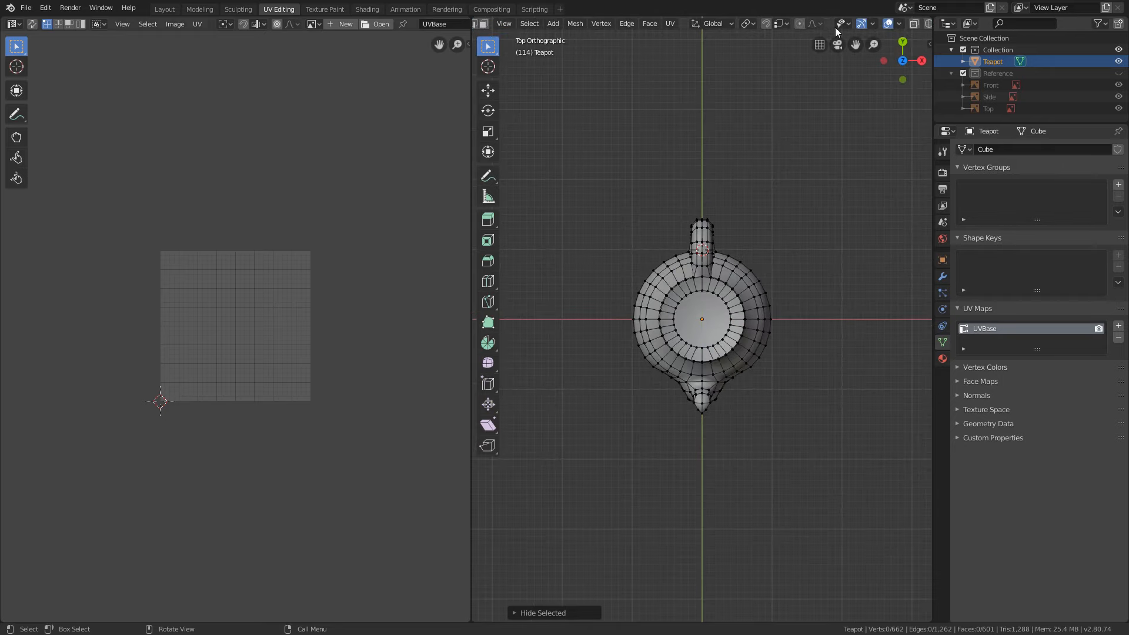
left_click(876, 23)
scroll(709, 94, "up", 4)
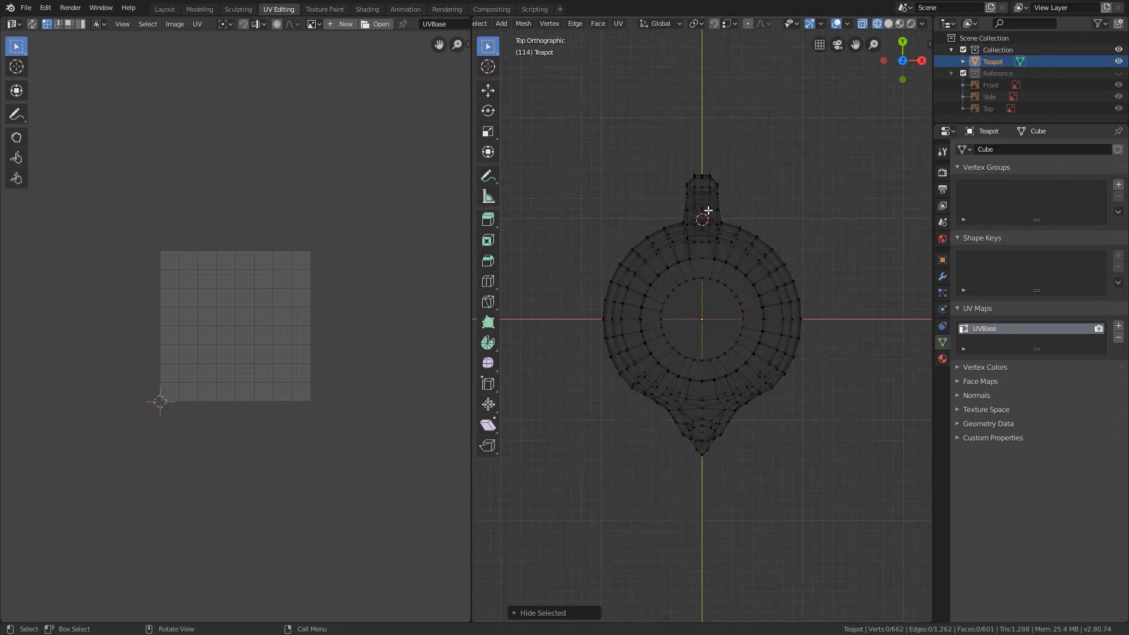
left_click(701, 511, "alt")
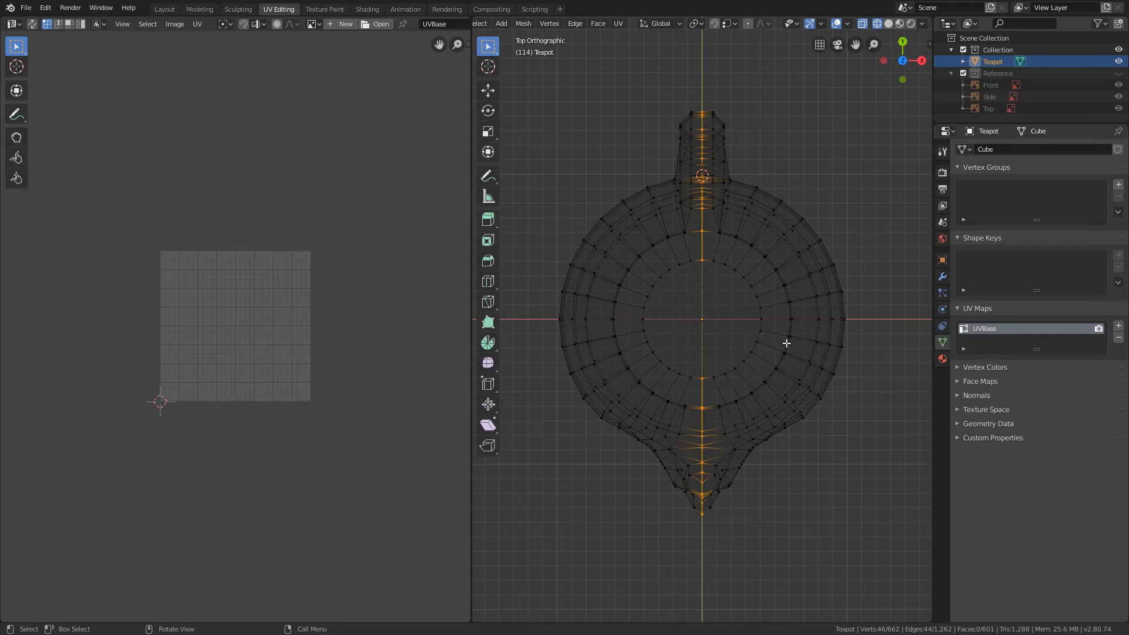
key("ctrl+e")
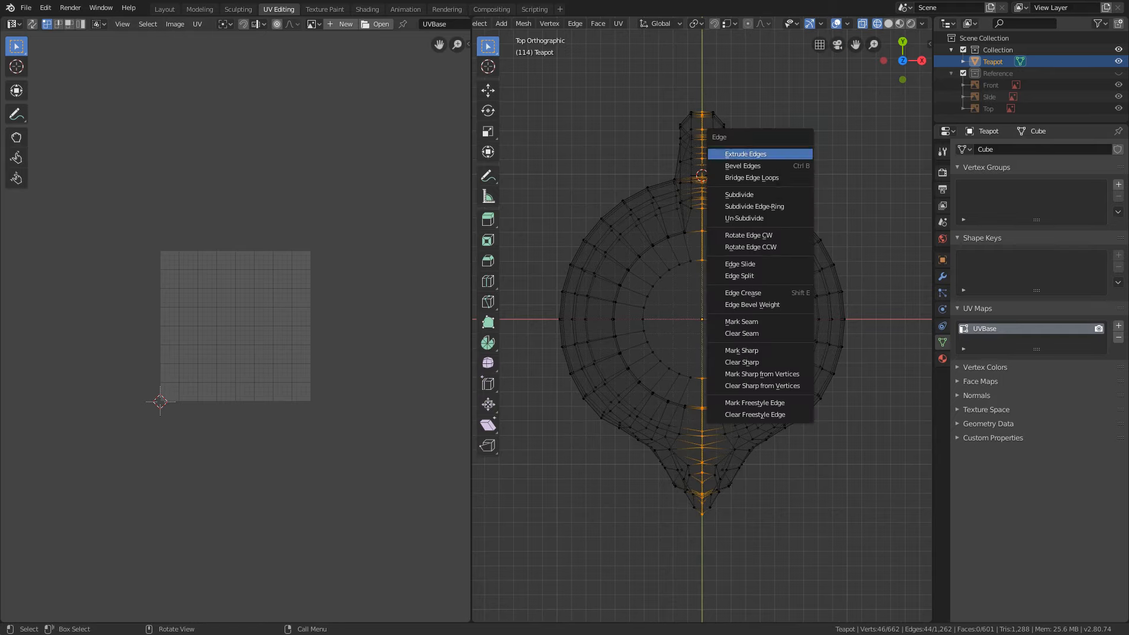
left_click(774, 324)
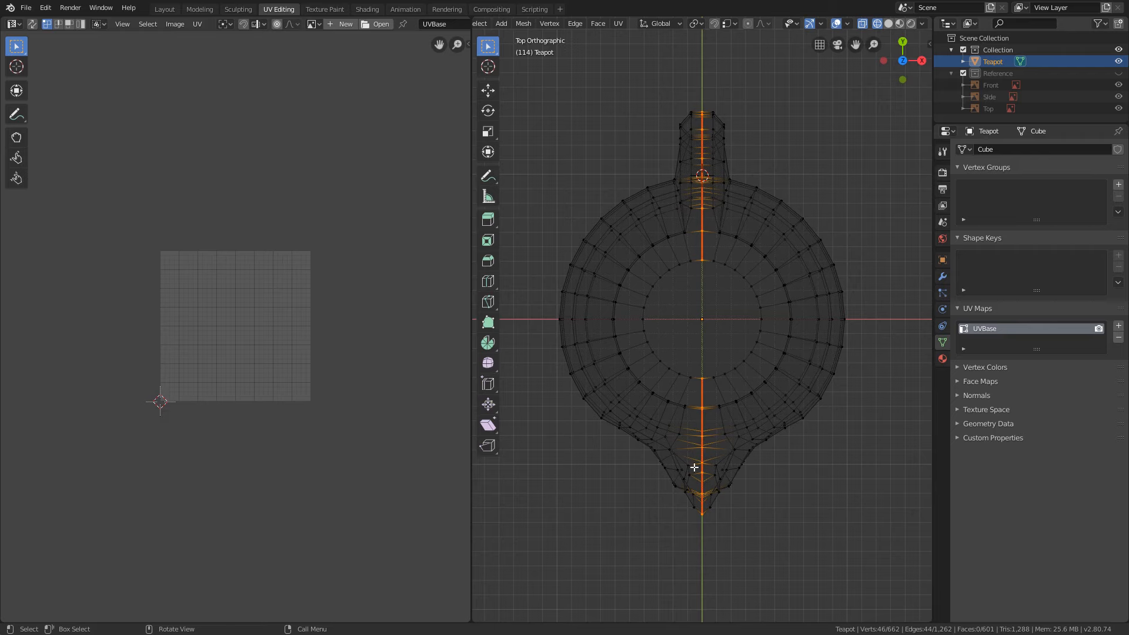
Step: Select all geometry linked to the center seam and unwrap the whole teapot body
key("ctrl+l")
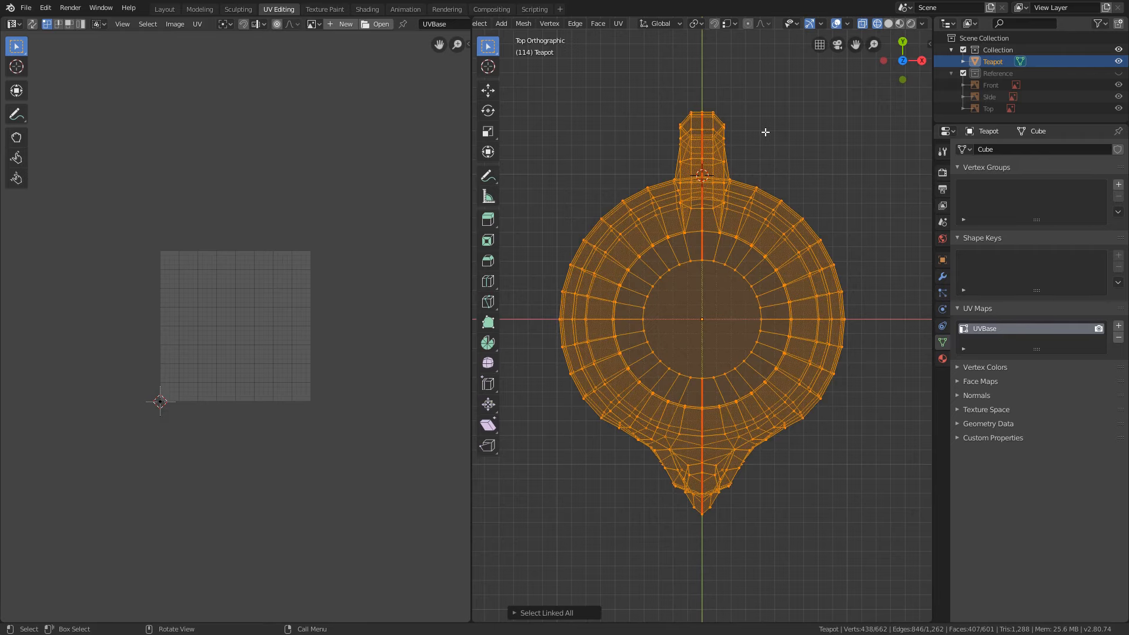
left_click(620, 24)
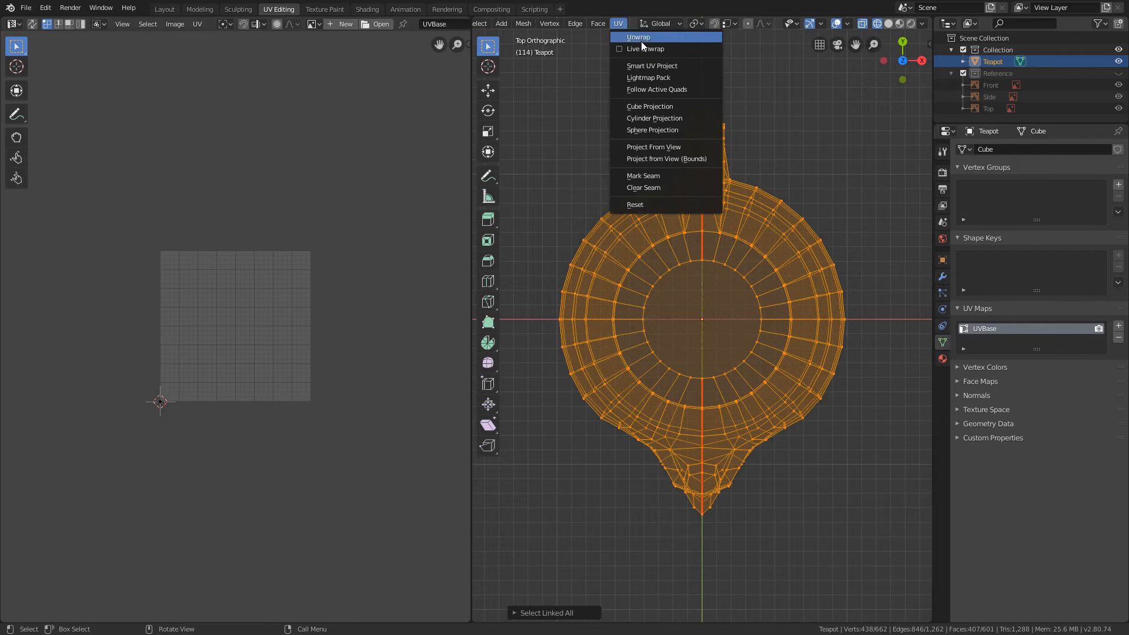
left_click(656, 37)
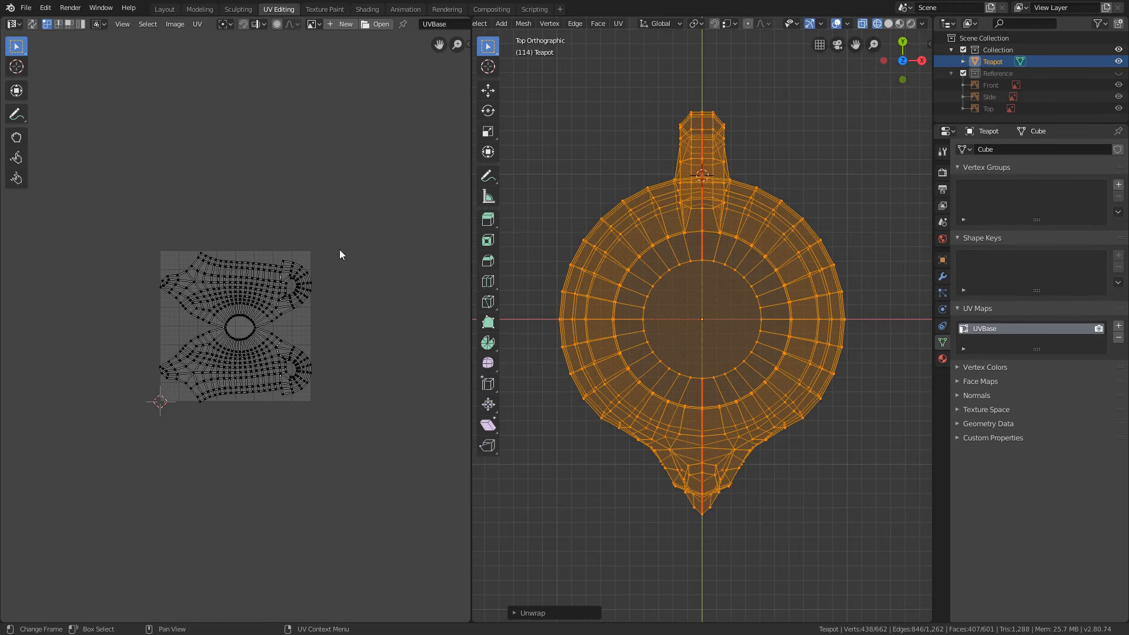
key("Home")
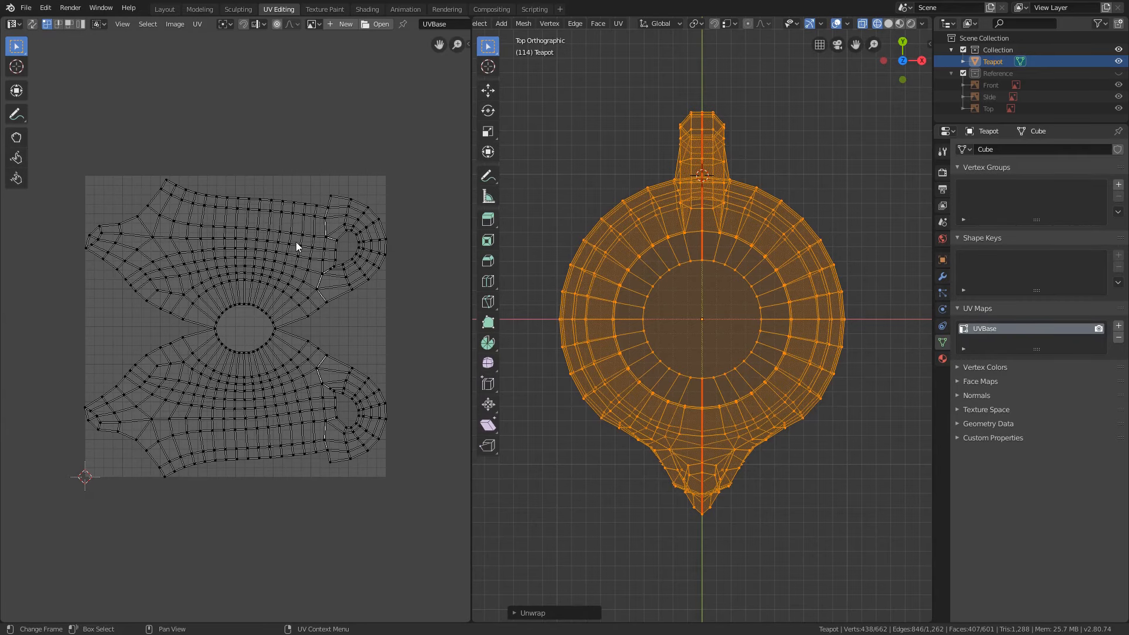
scroll(243, 400, "up", 1)
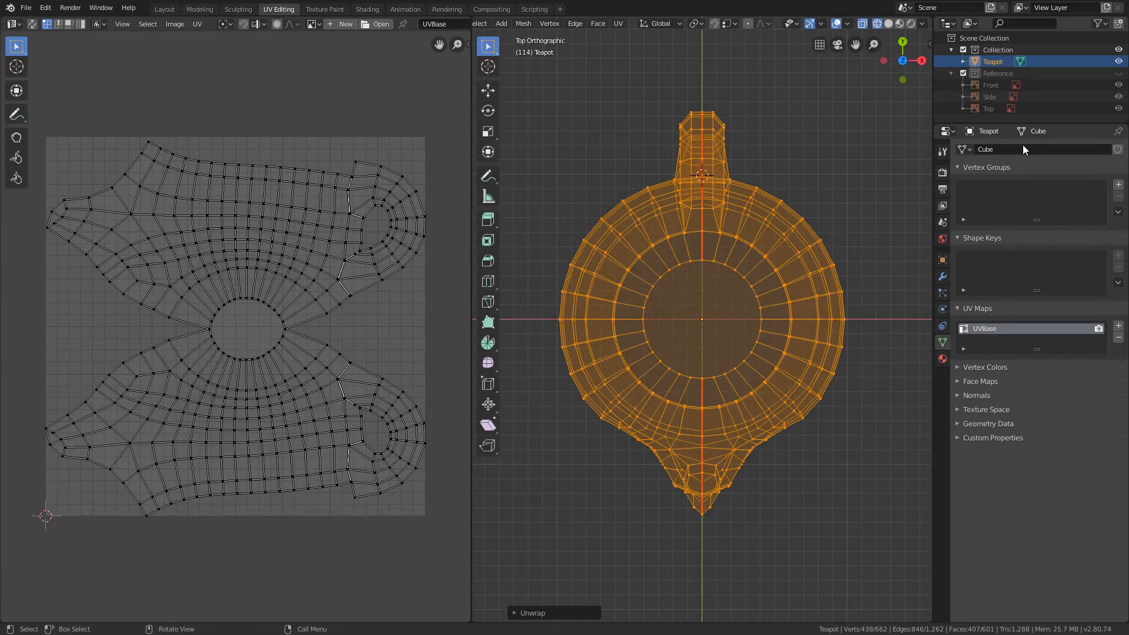
Step: Show the Reference collection, view the teapot from the right side, and widen the 3D viewport
left_click(1118, 72)
key("KP_3")
left_click_drag(471, 294, 380, 294)
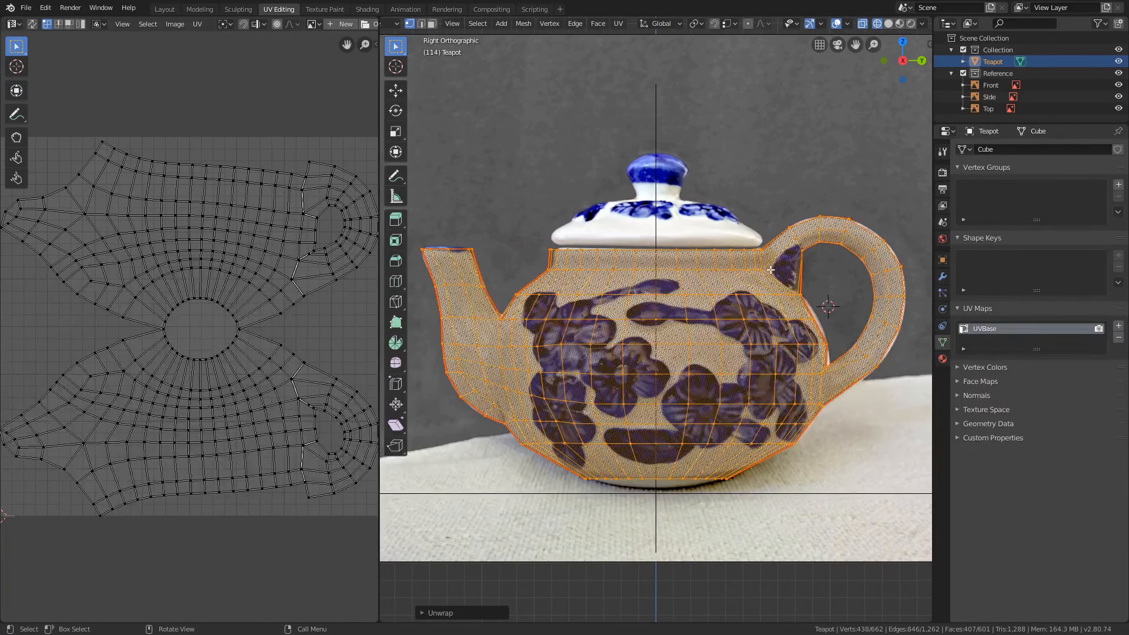
Step: Hide the teapot mesh and examine the painted pattern on the top reference image beside the full UV layout
left_click(1119, 62)
key("KP_7")
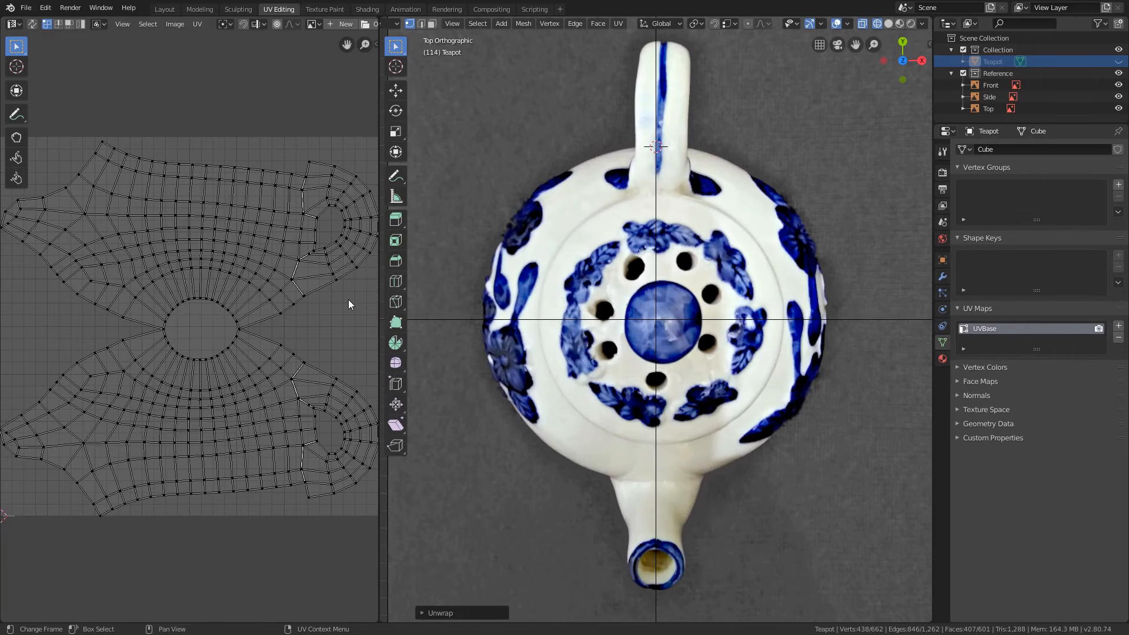
key("Home")
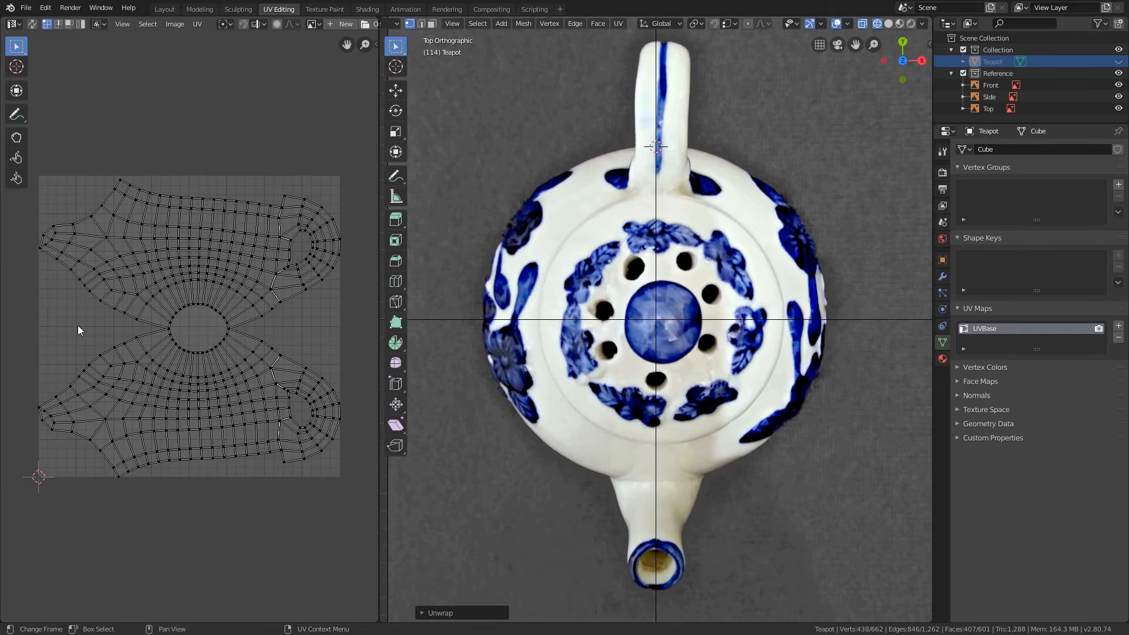
Step: Show the teapot mesh again and examine its spout, body and handle against the reference images from several angles
middle_click_drag(845, 233, 785, 187)
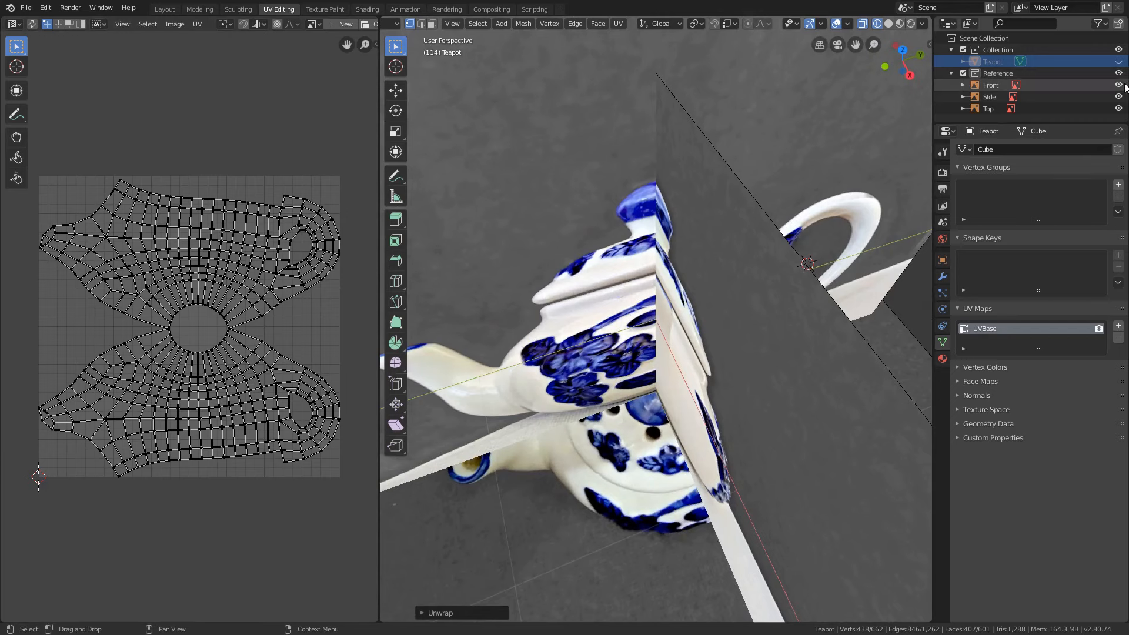
left_click(1119, 63)
scroll(773, 267, "down", 4)
scroll(771, 265, "up", 2)
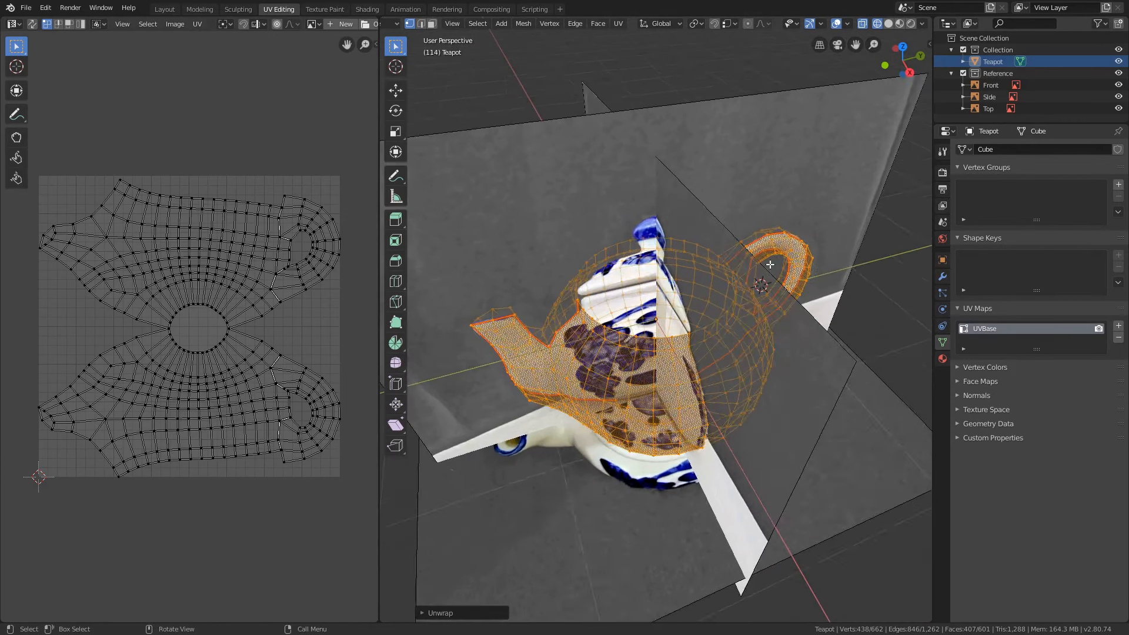
middle_click_drag(595, 322, 571, 309)
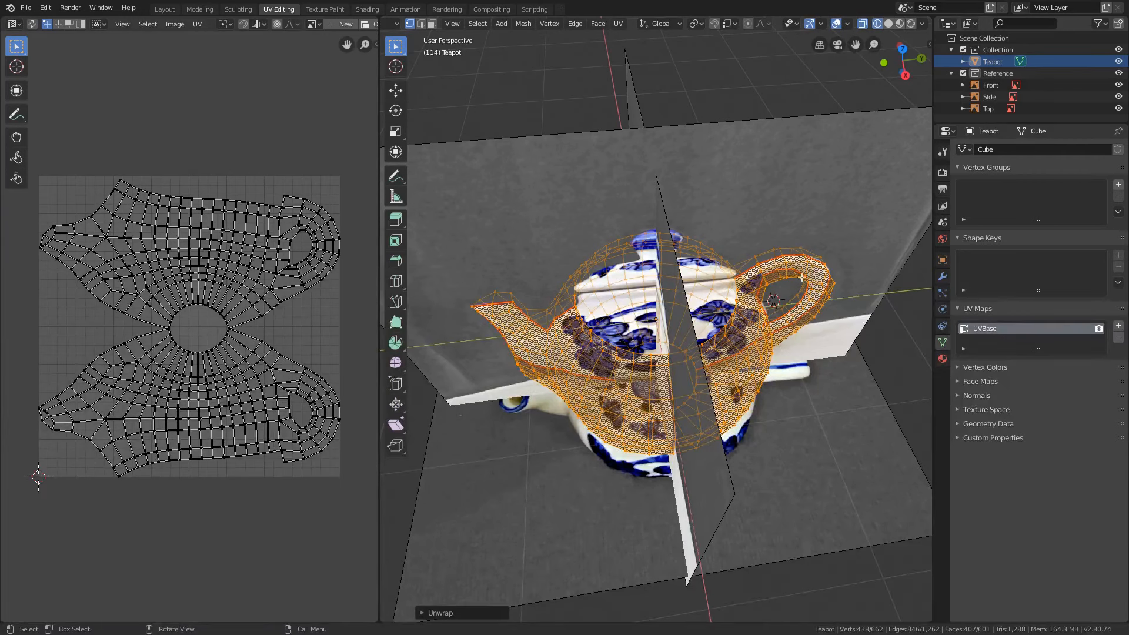
middle_click_drag(777, 304, 686, 310)
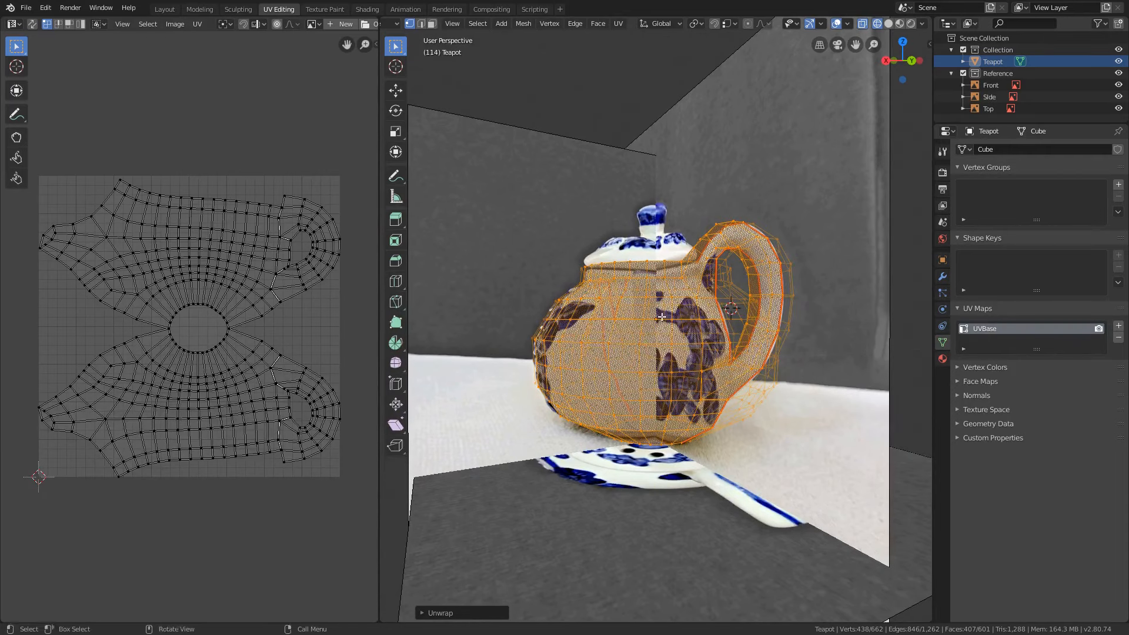
middle_click_drag(663, 316, 739, 344)
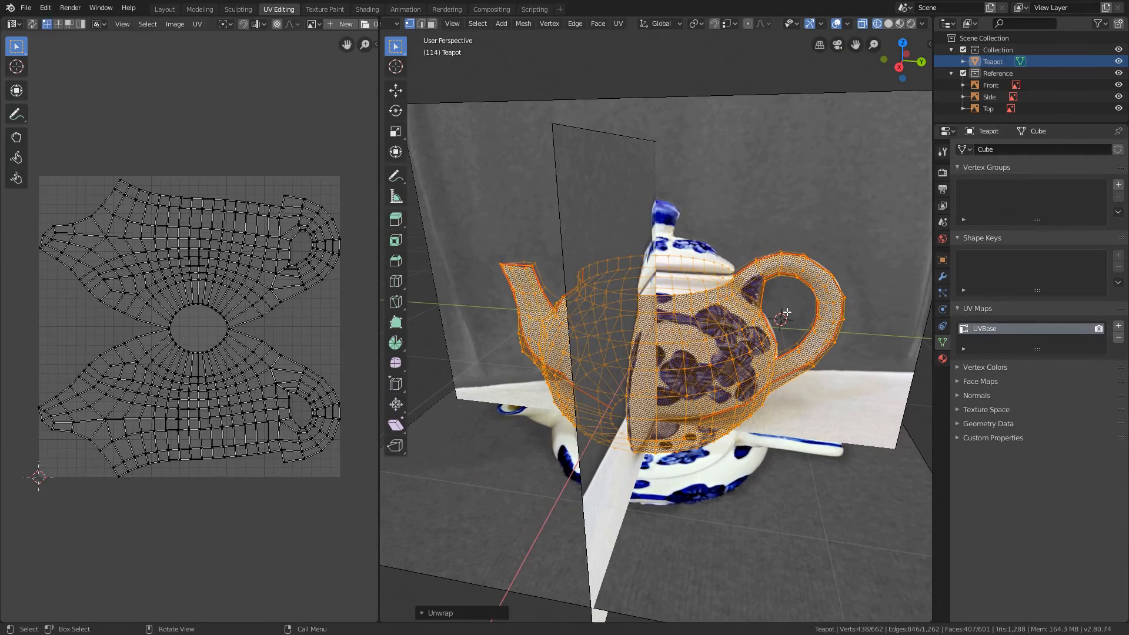
Step: Clear the seams on the selected teapot body and mark the edge loop along the inside of the handle as a seam
key("ctrl+e")
left_click(770, 322)
middle_click_drag(771, 320, 845, 281)
scroll(806, 273, "up", 2)
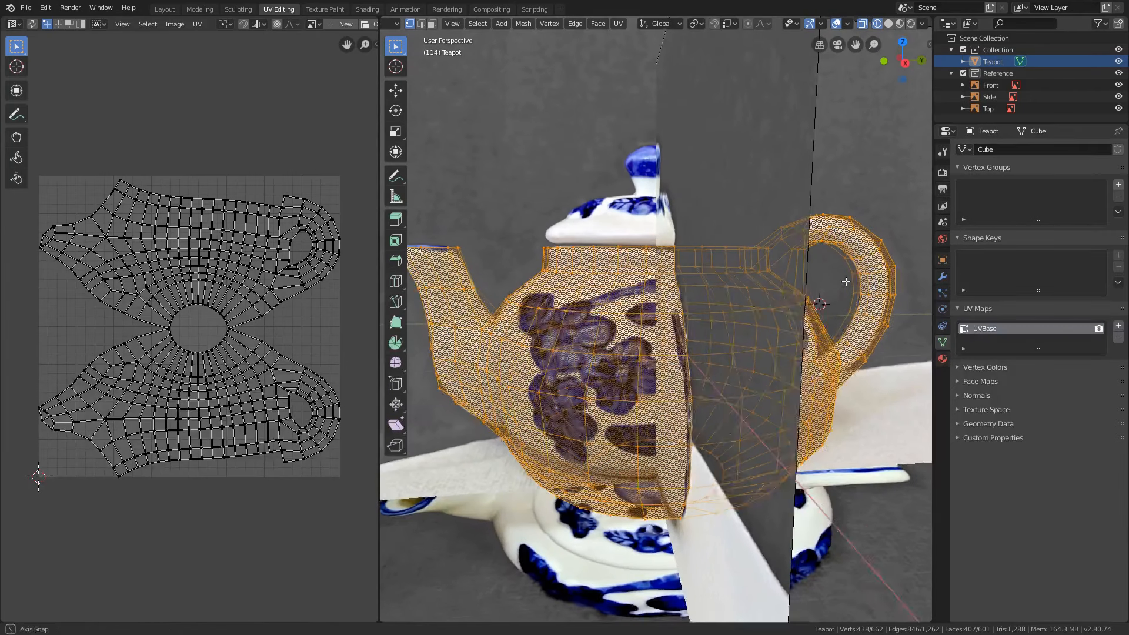
left_click(845, 282, "alt")
key("ctrl+e")
left_click(835, 266)
Step: Select the whole linked teapot body and unwrap it again using the inner handle seam
key("ctrl+l")
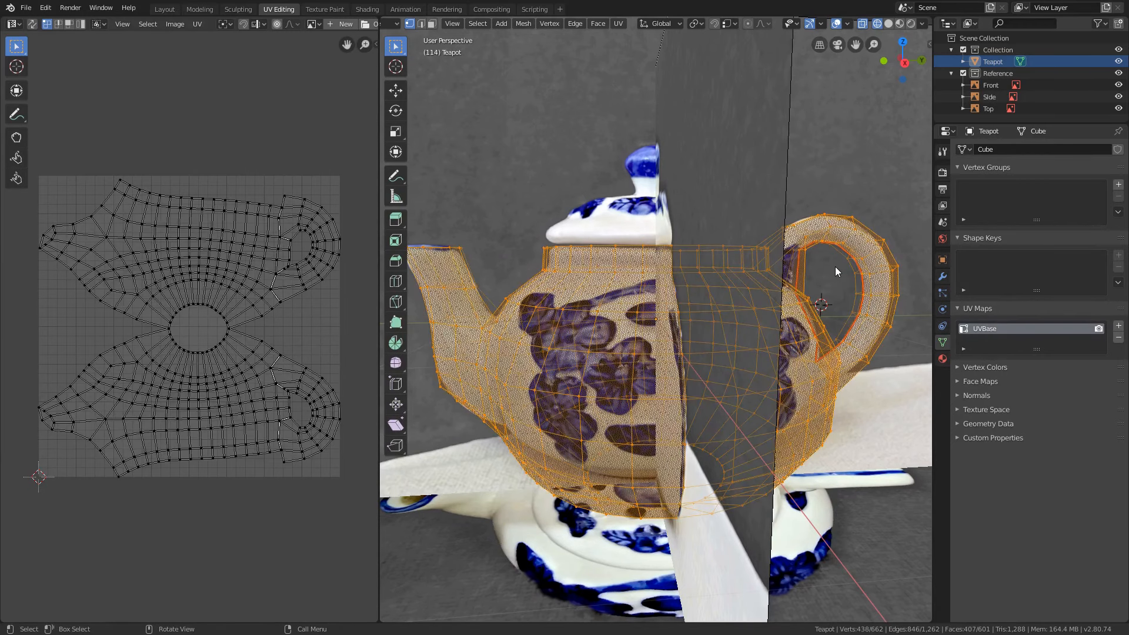
left_click(618, 23)
left_click(629, 37)
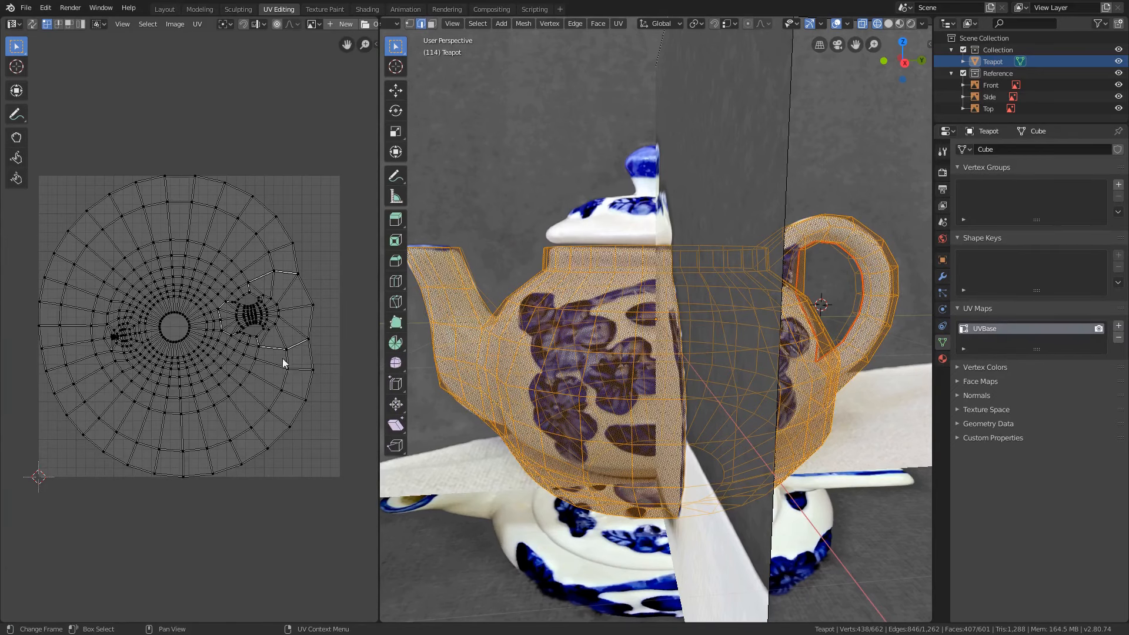
middle_click_drag(478, 303, 540, 323)
scroll(541, 323, "down", 5)
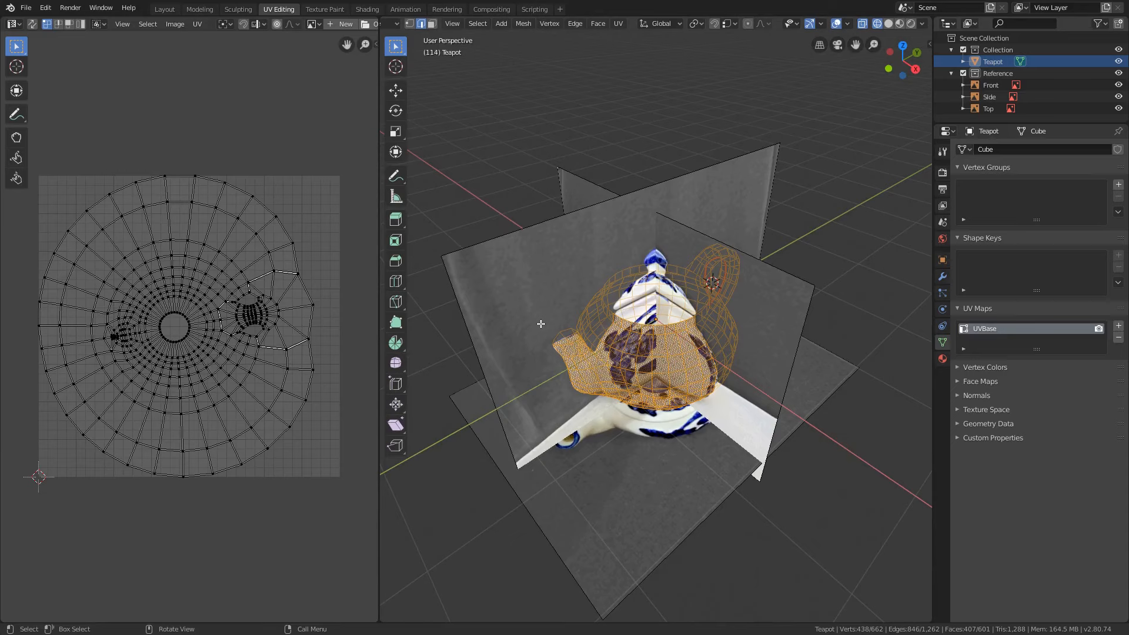